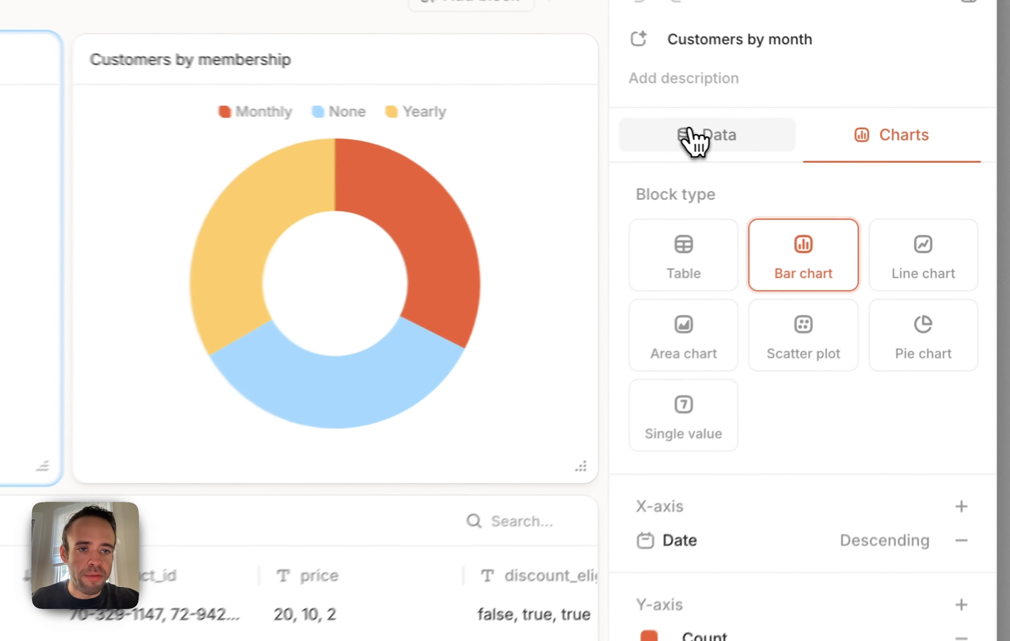
- Review the data settings of the Customers by month block and return to its chart settings
left_click(834, 157)
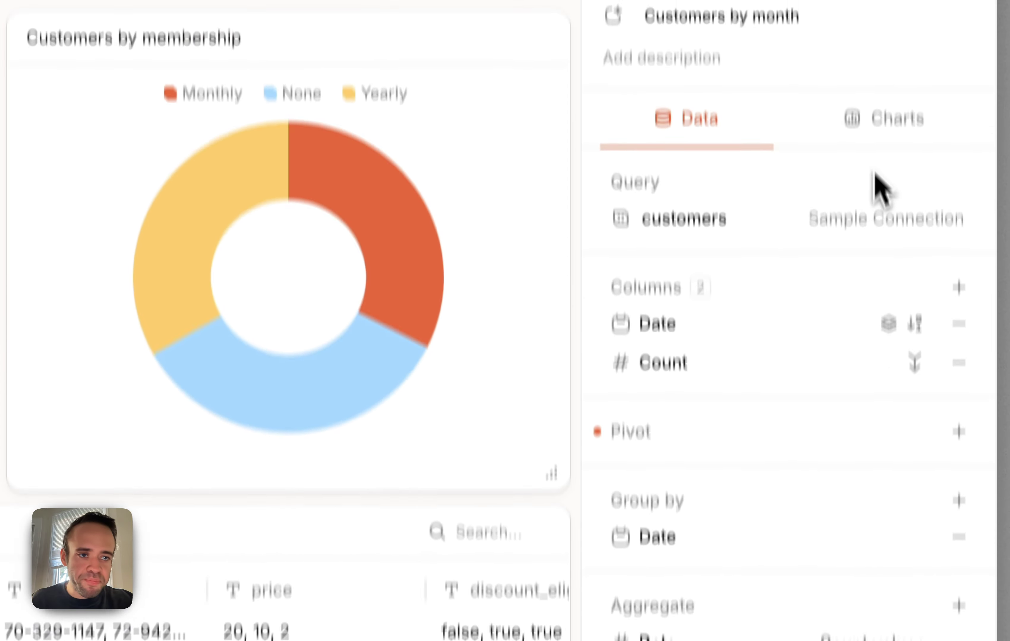
left_click(897, 118)
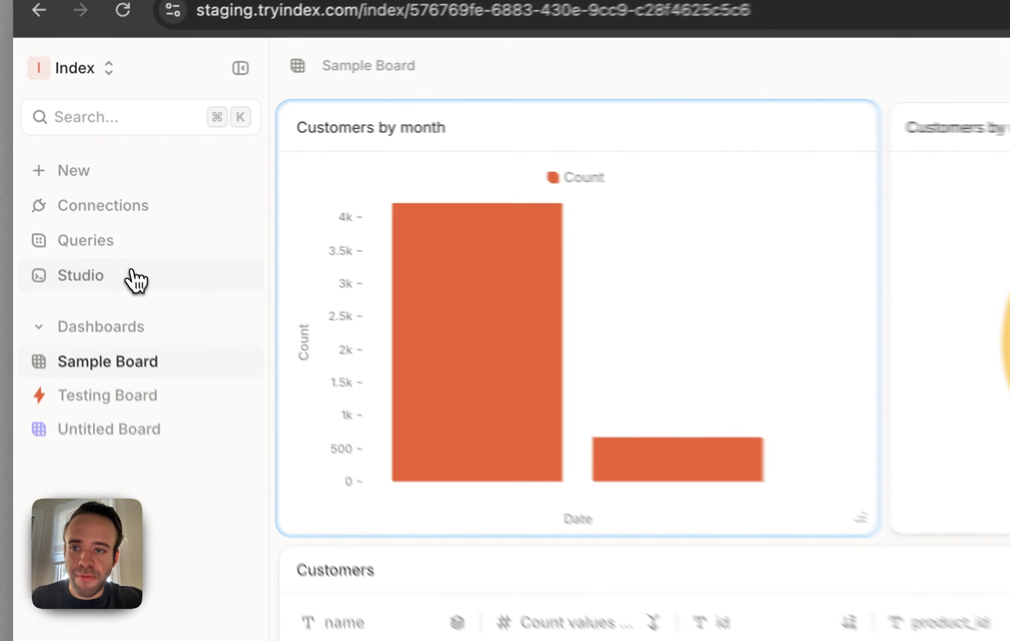
- Start a new query in Studio and select IndexDB as its connection
left_click(81, 204)
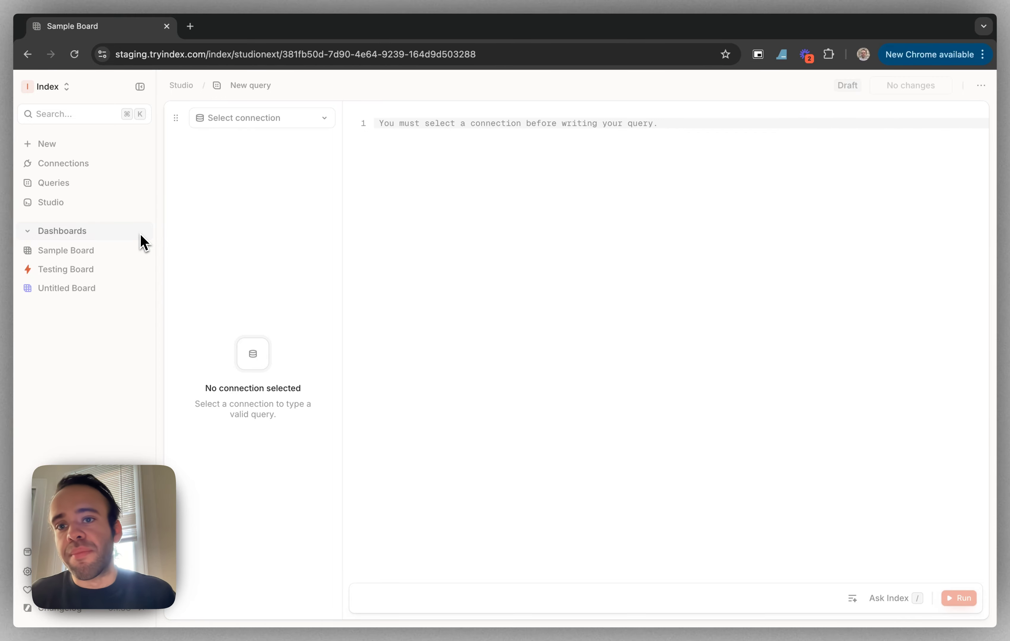
left_click(243, 123)
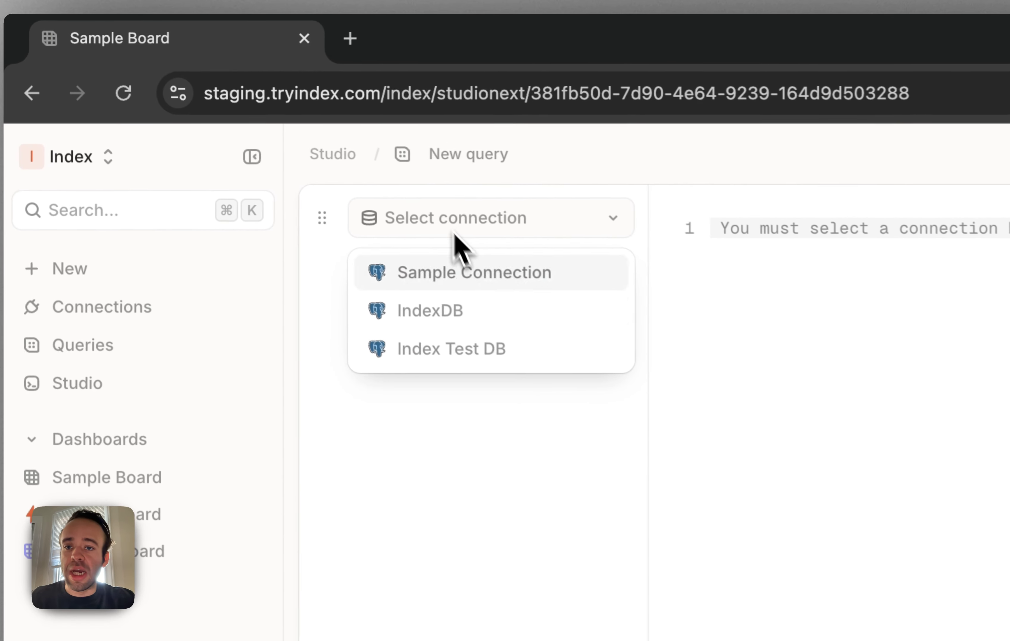
left_click(463, 311)
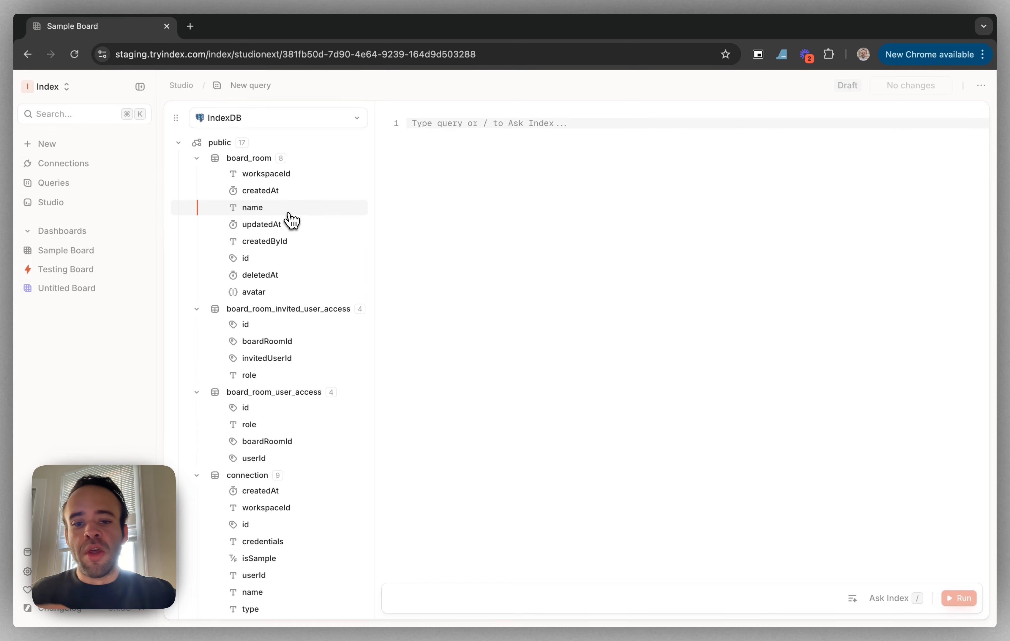
left_click(890, 599)
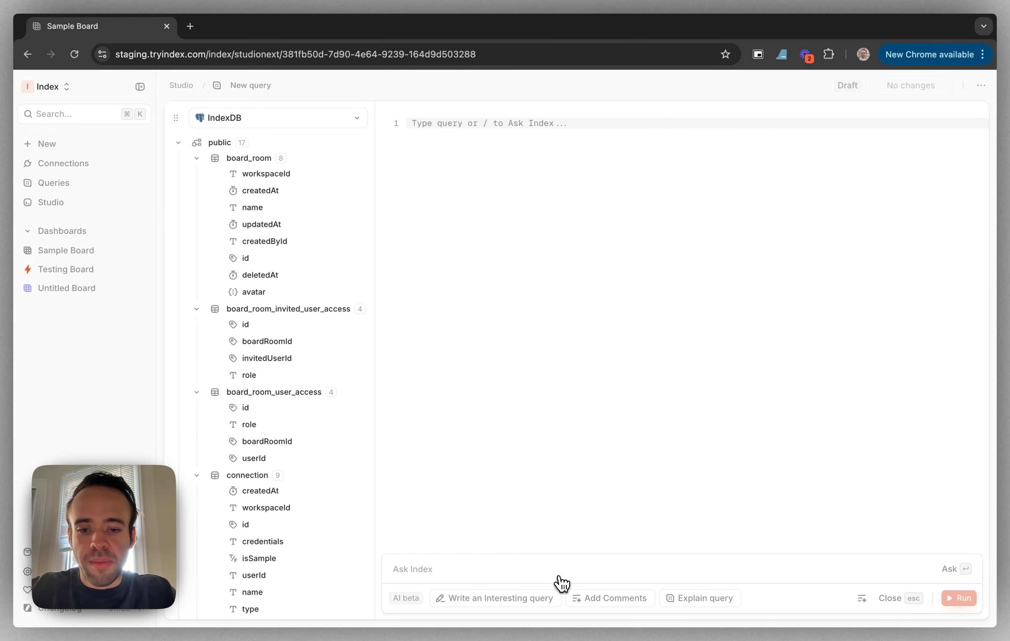
type("s")
key("BackSpace")
type("s")
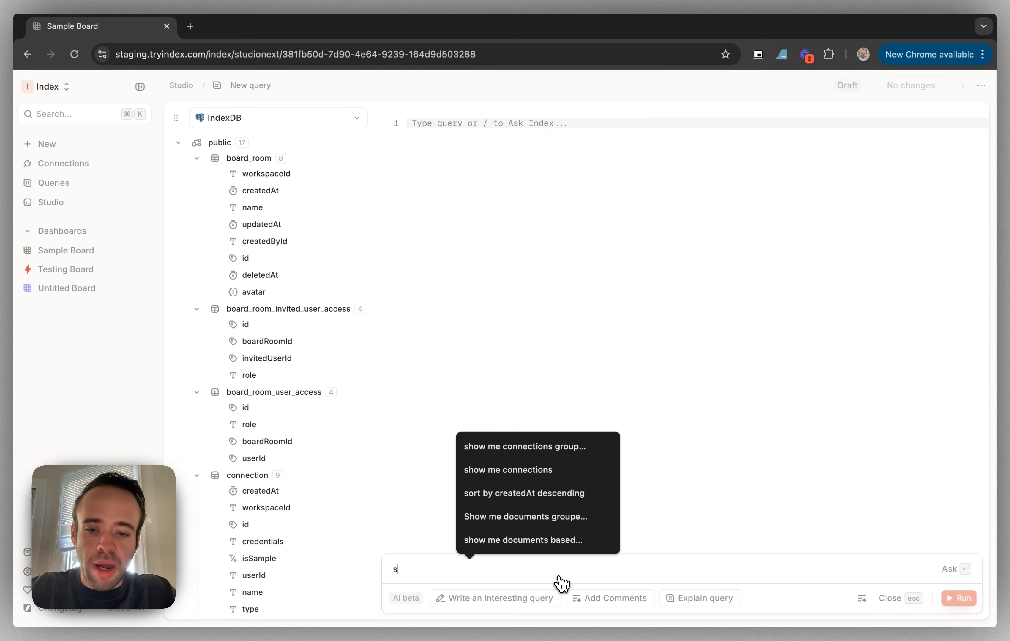
type("how me connection")
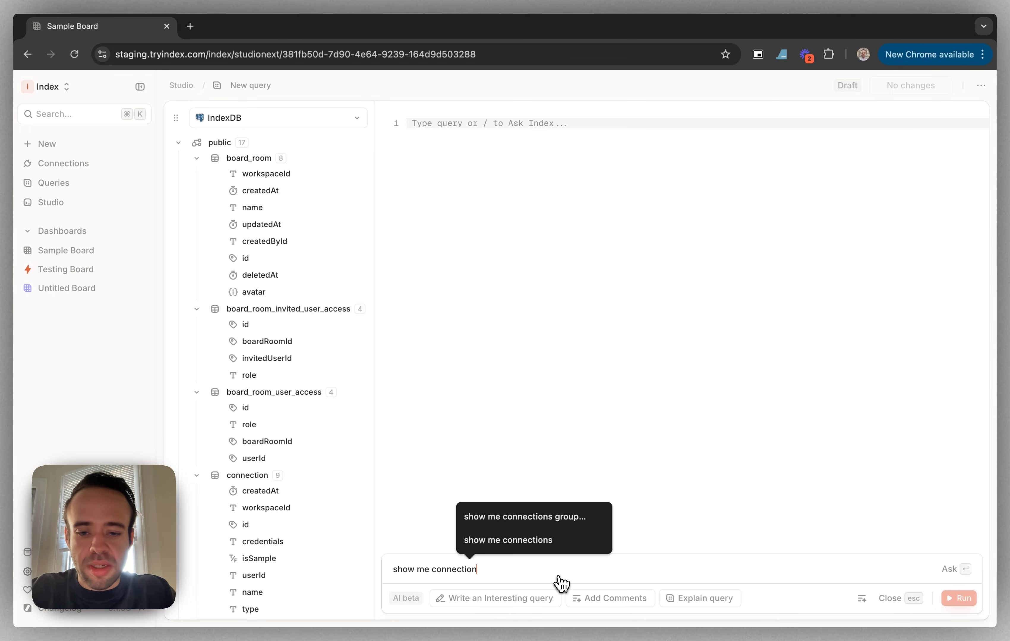
key("super+a")
key("BackSpace")
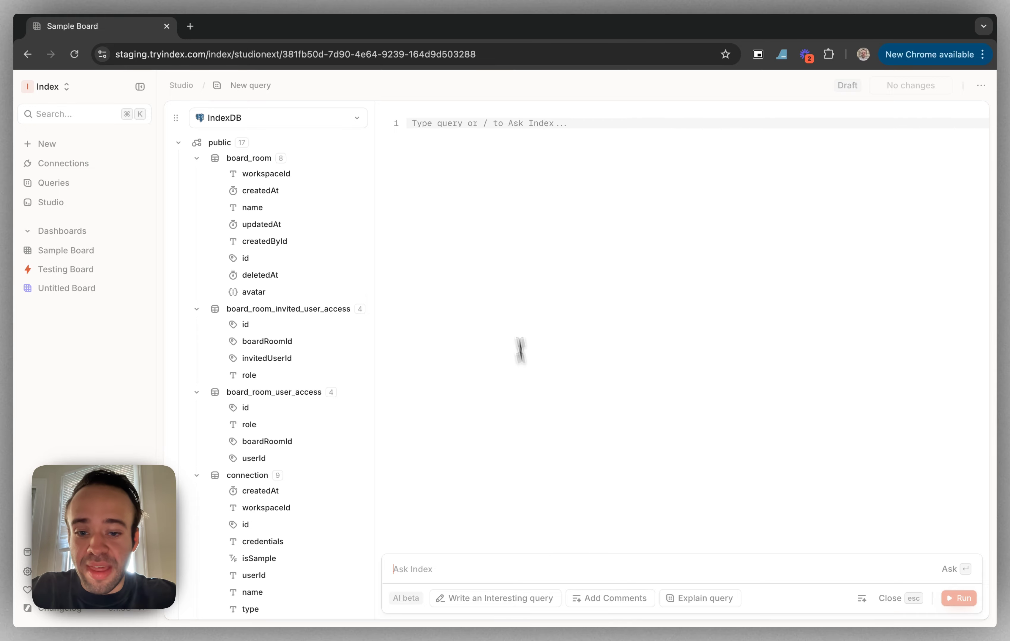
- Paste the ranked_connections SQL query from the clipboard history into the empty query editor
key("Caps_Lock")
left_click(464, 151)
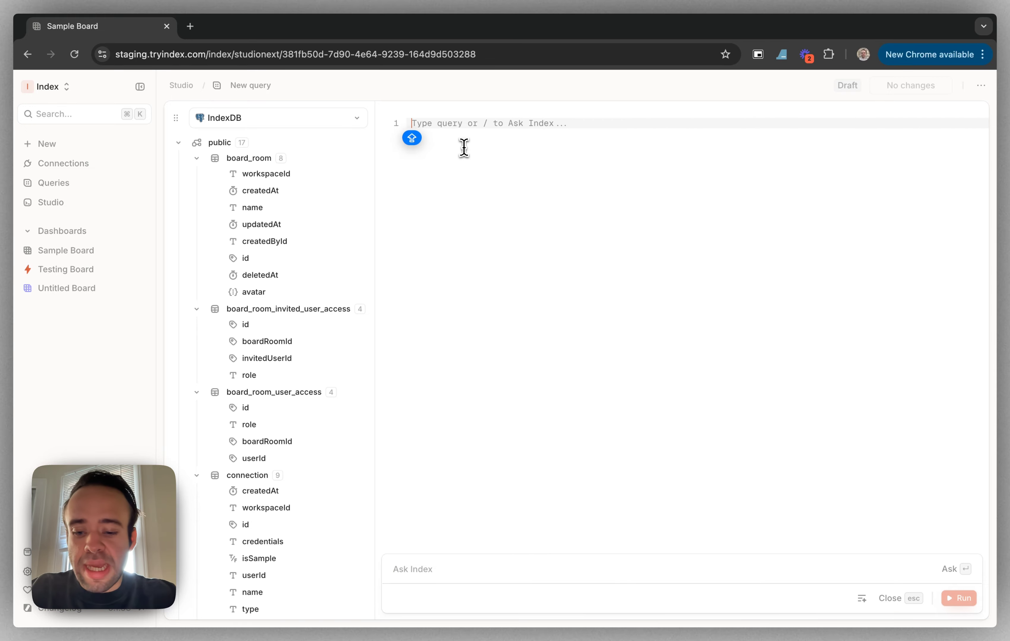
key("alt+space")
key("Return")
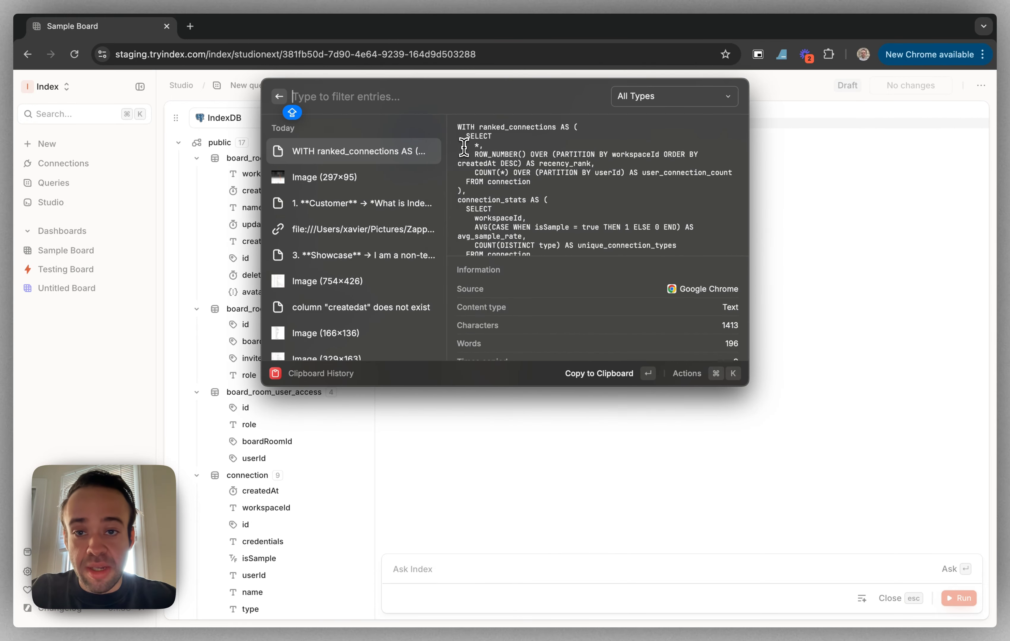
key("Return")
key("super+v")
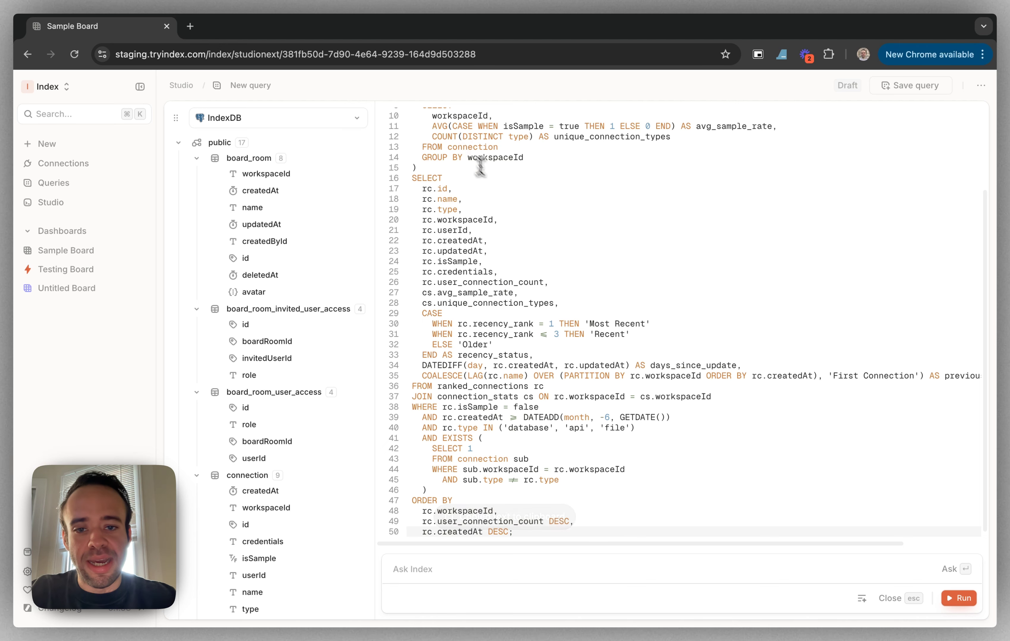
- Have Ask Index explain the pasted query, compare the explanation with the code, and dismiss it
scroll(506, 192, "up", 5)
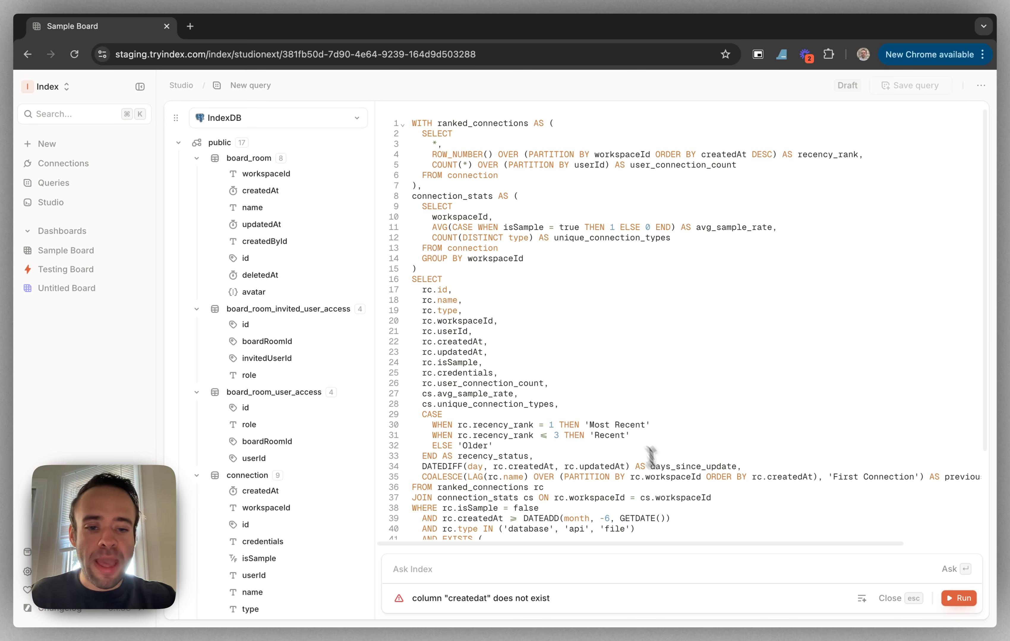
left_click(637, 575)
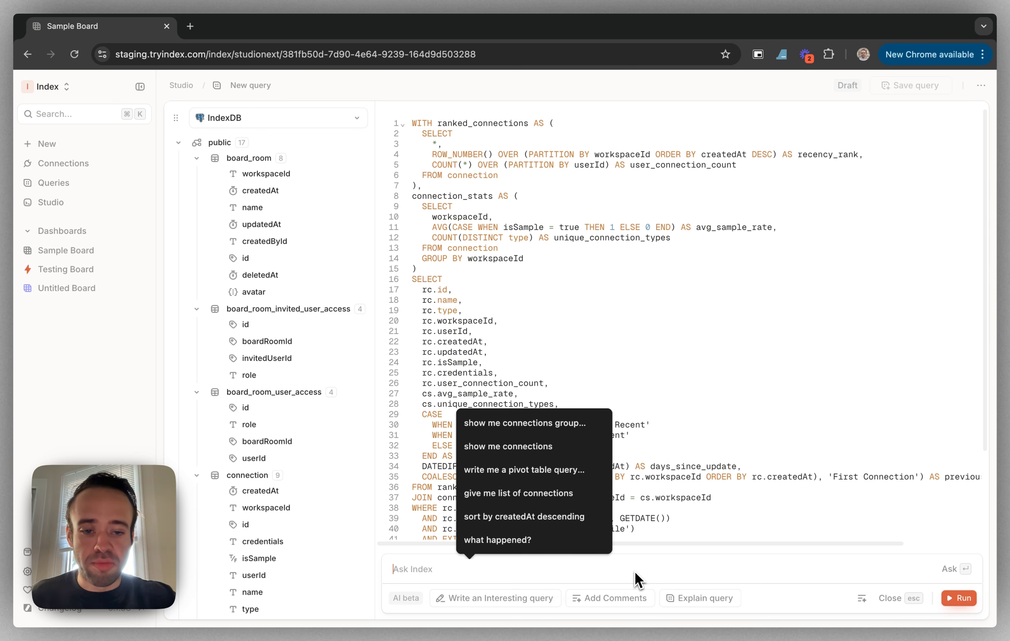
left_click(683, 604)
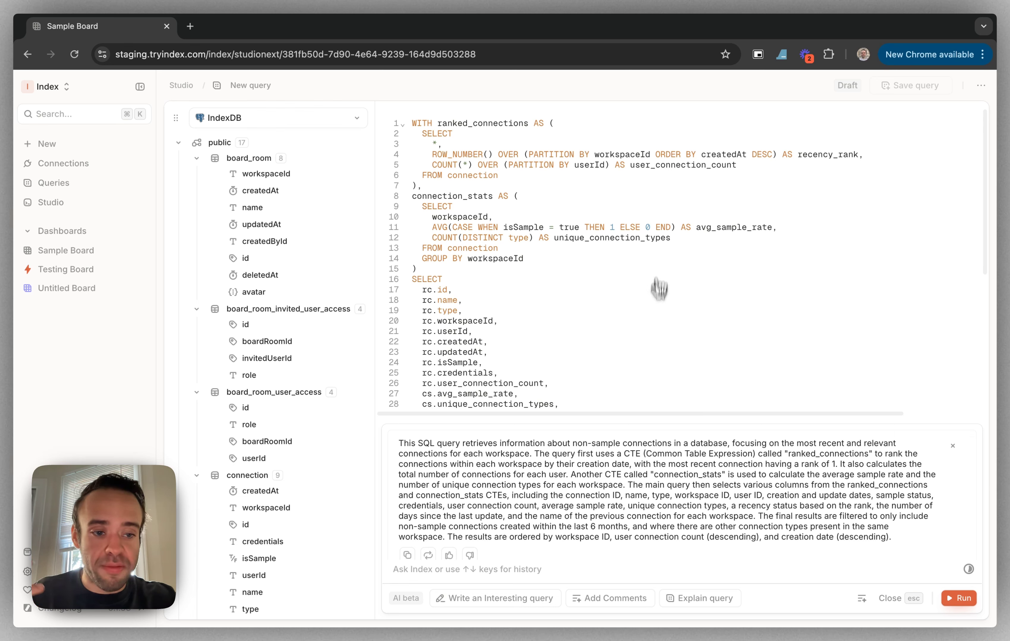
scroll(627, 357, "down", 10)
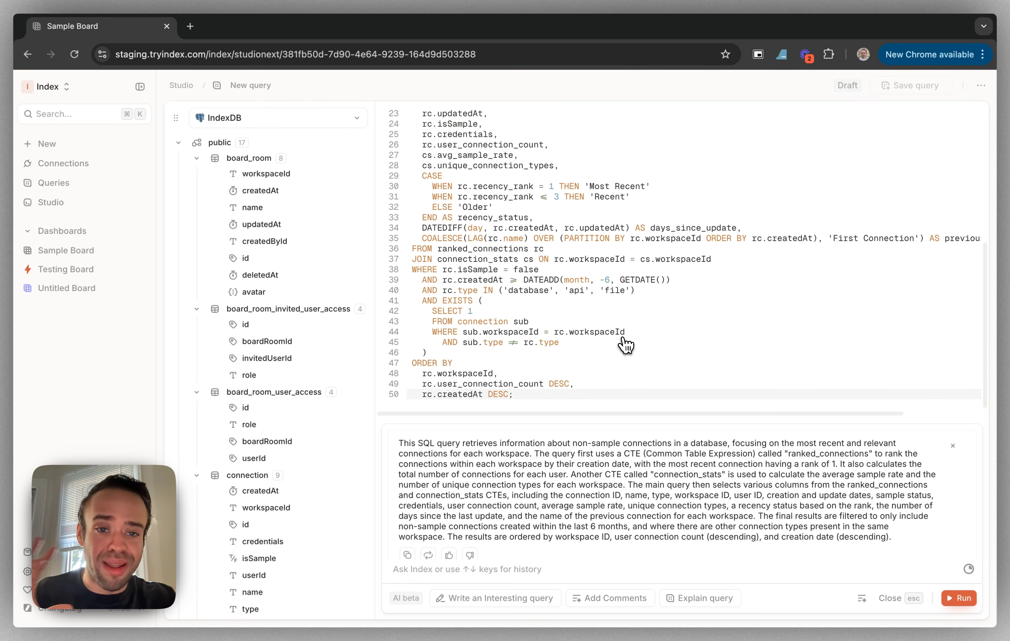
scroll(625, 346, "up", 10)
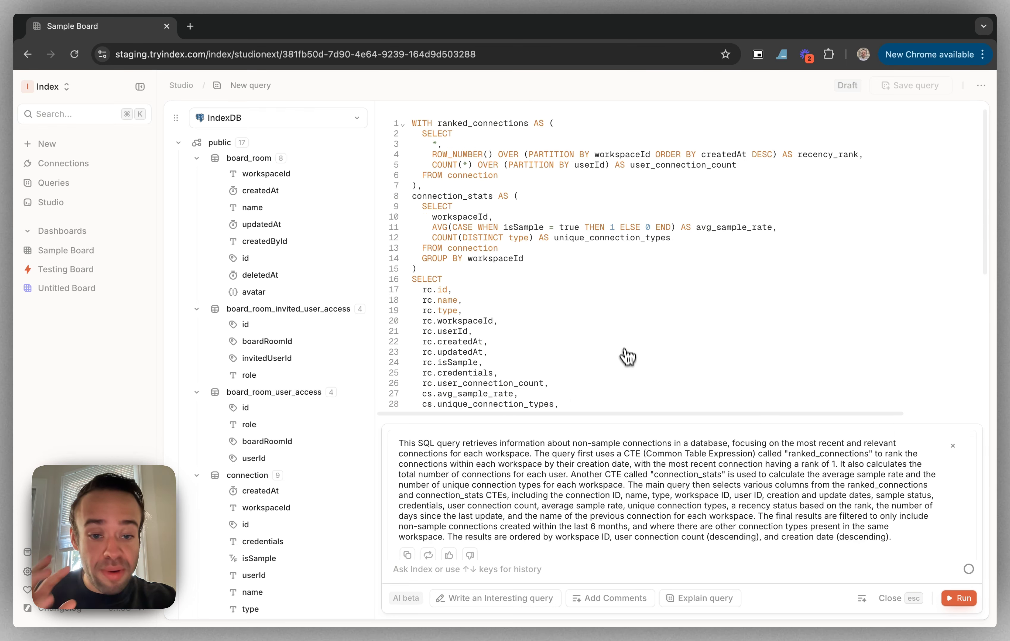
left_click(954, 446)
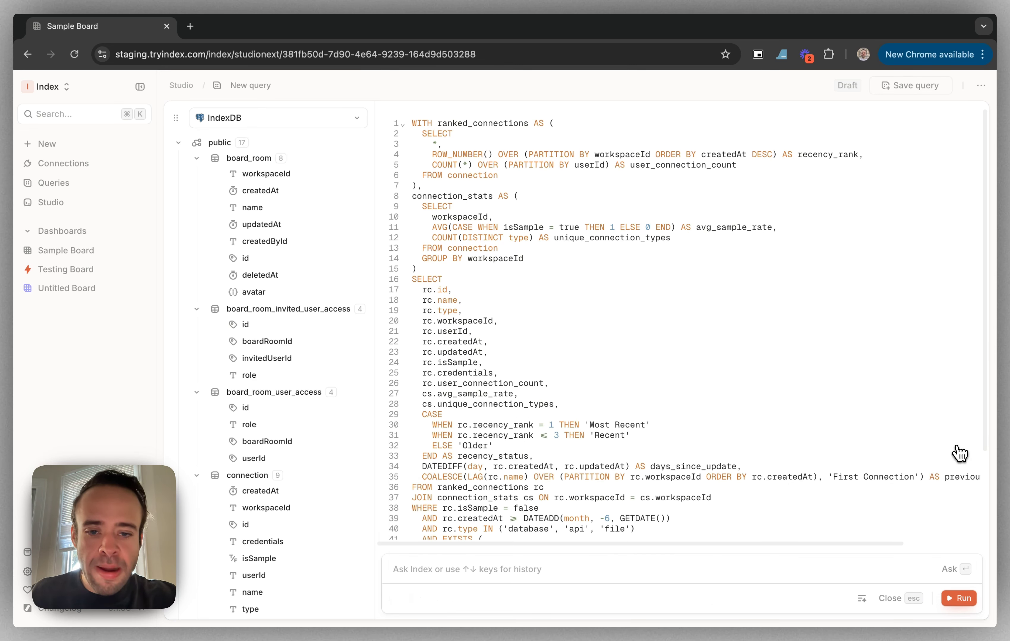
- Have Ask Index add inline comments to the query, review the commented version, and accept it
left_click(652, 568)
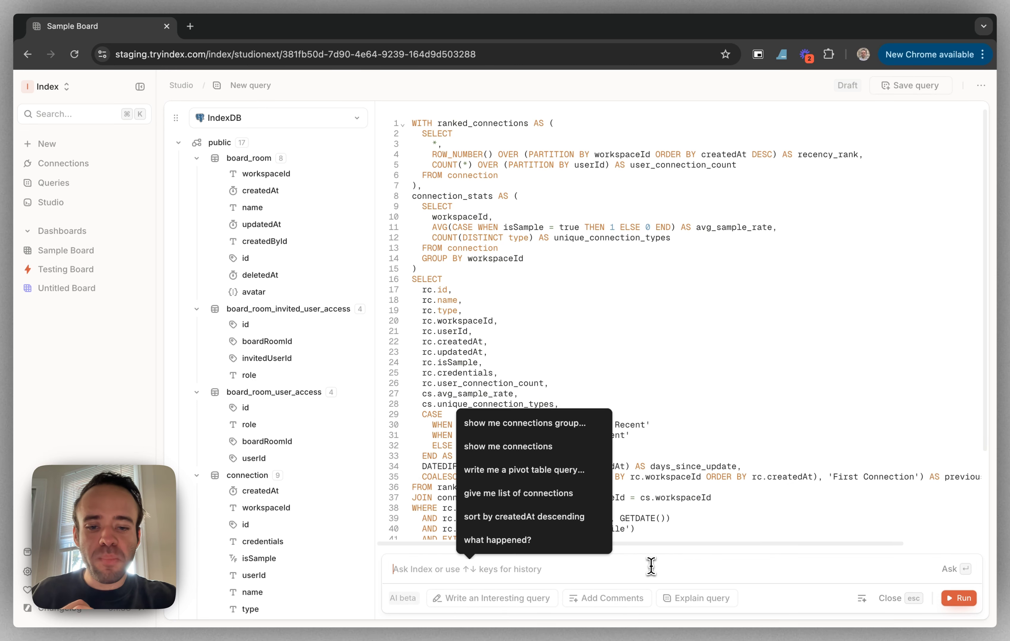
left_click(630, 599)
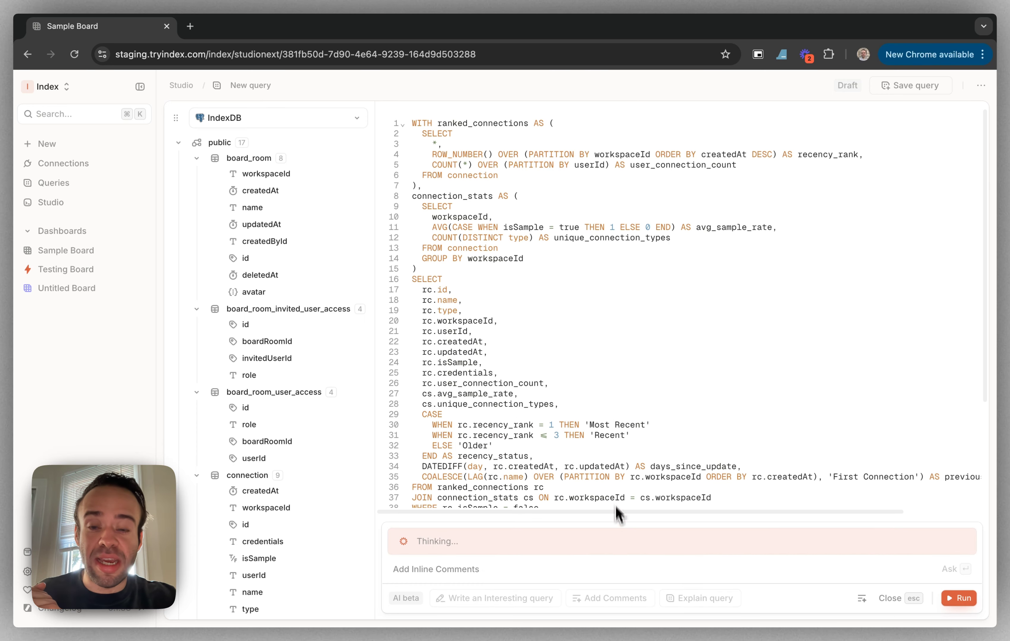
scroll(614, 488, "down", 5)
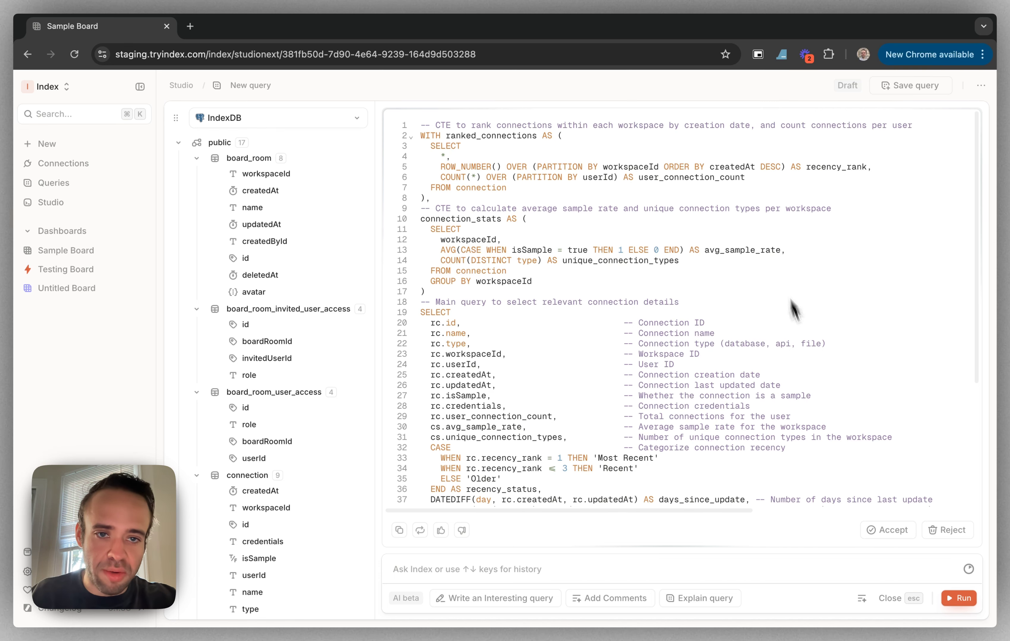
scroll(700, 437, "down", 2)
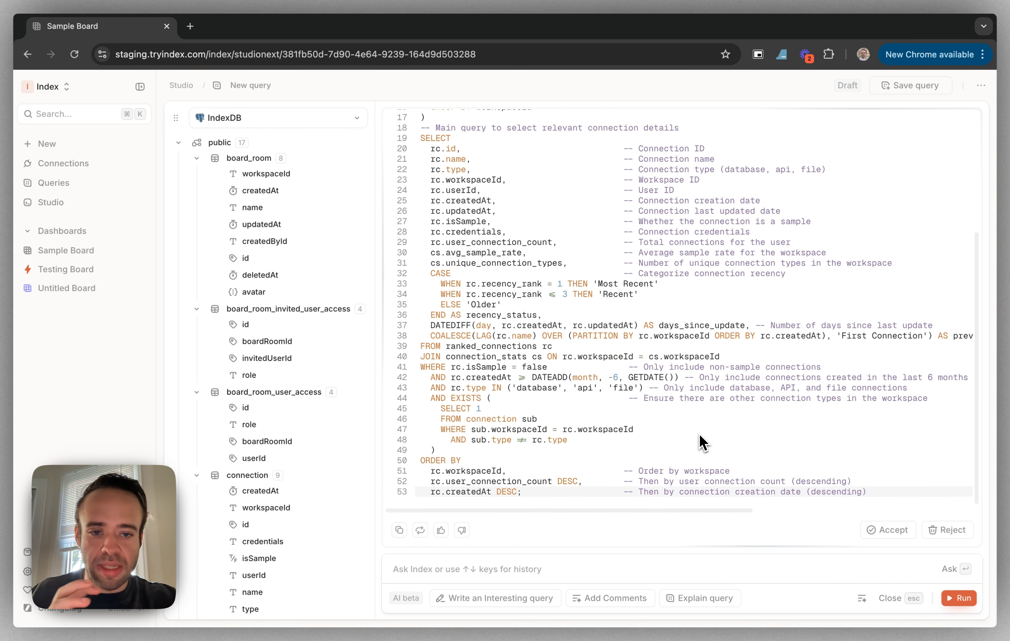
left_click(882, 530)
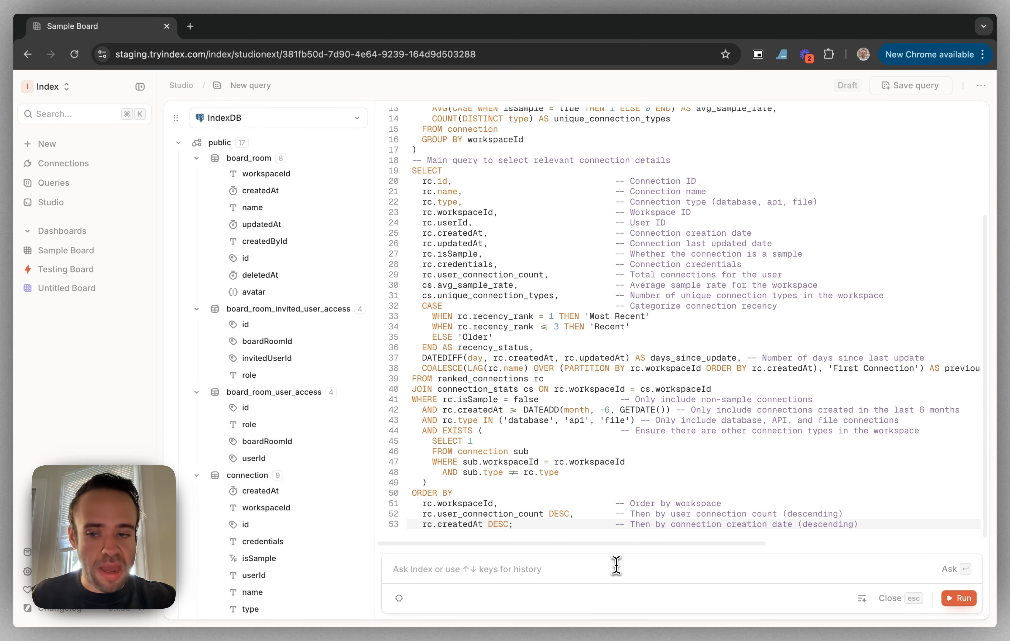
left_click(615, 567)
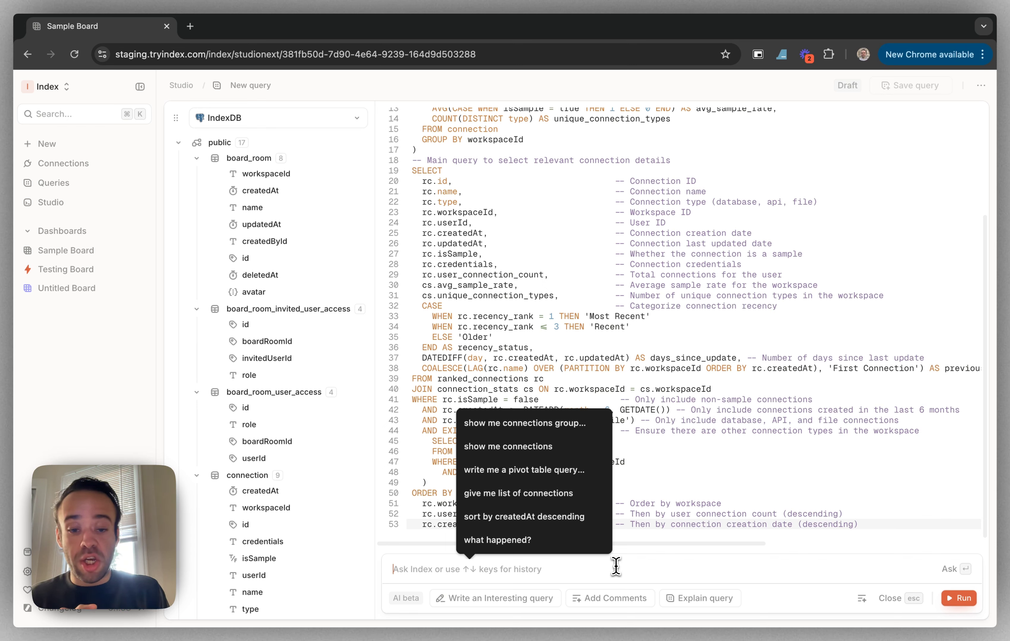
left_click(777, 607)
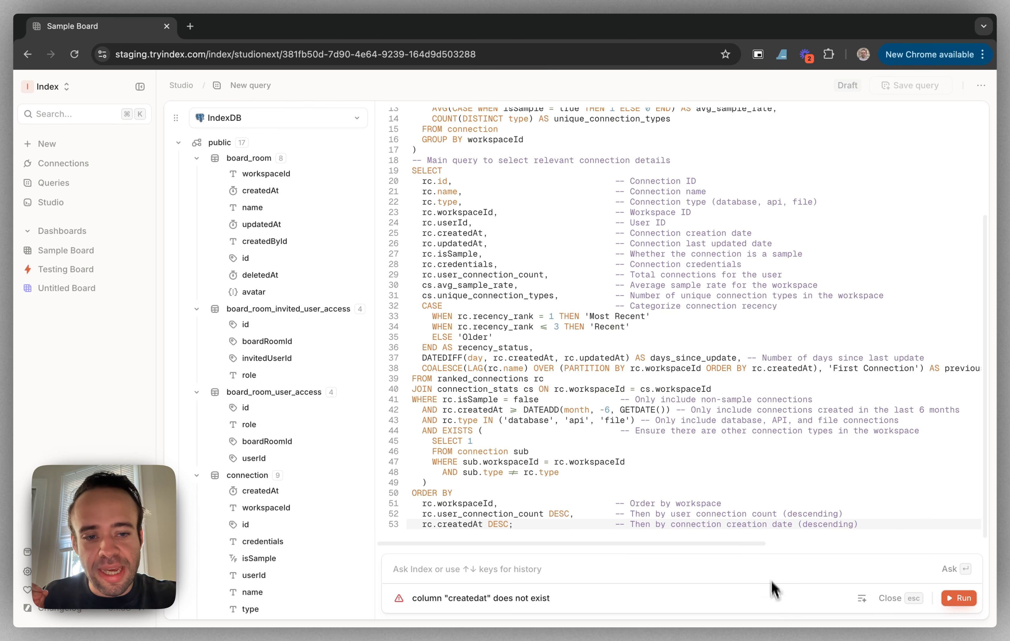
scroll(764, 534, "up", 3)
scroll(764, 536, "up", 1)
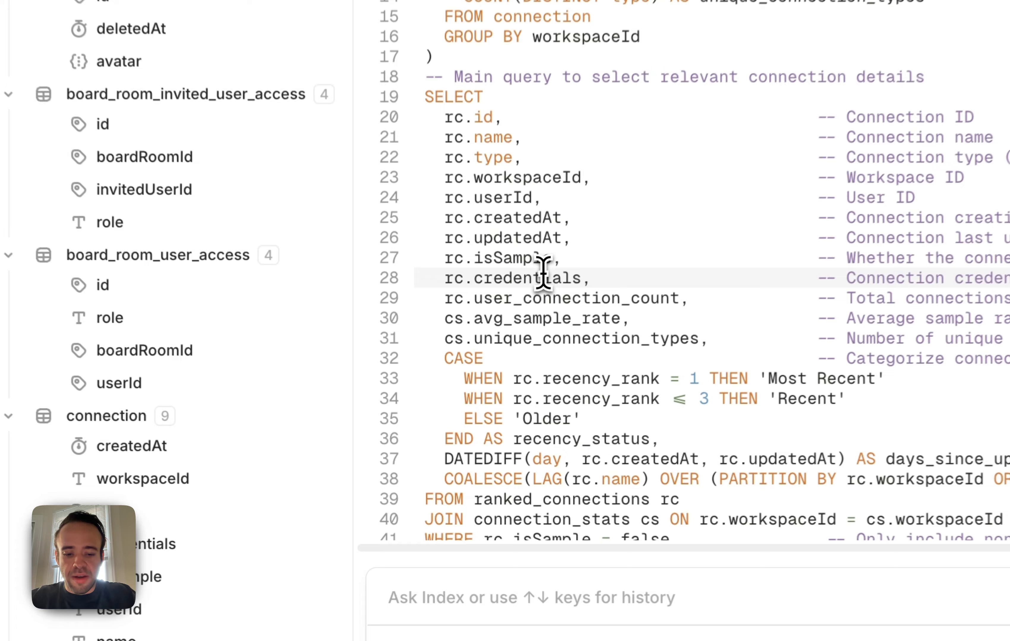
- Change the interface theme to Dark
key("super+k")
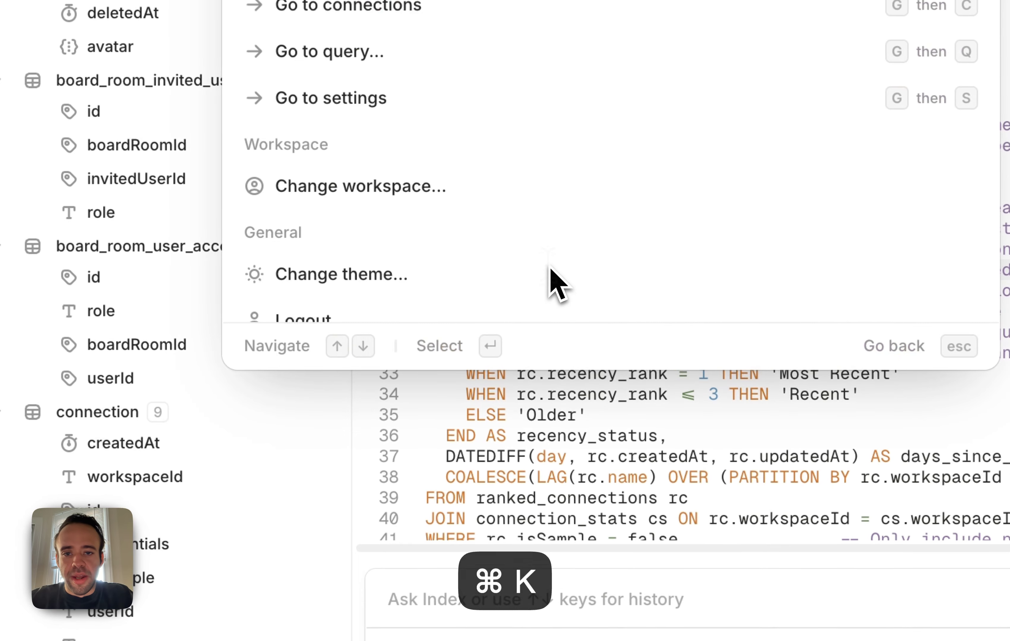
type("dark")
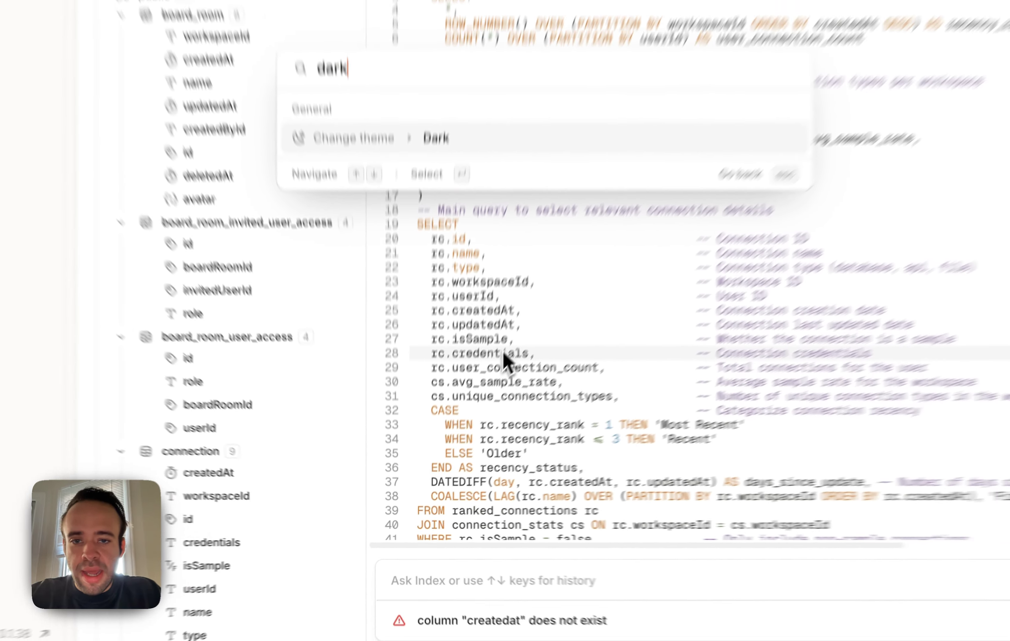
key("Return")
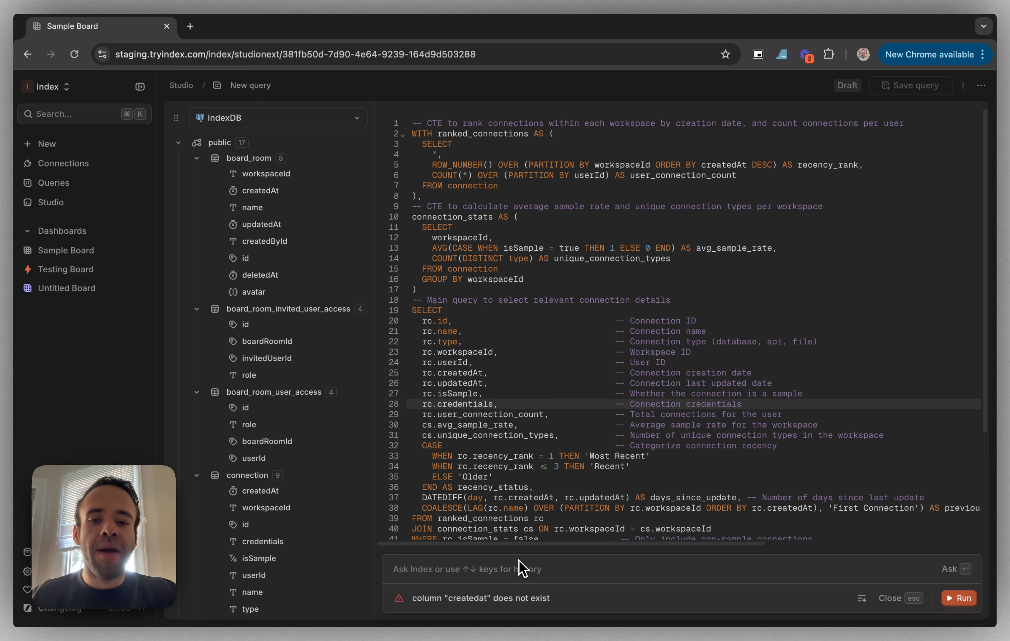
- Browse the previous Ask Index prompts and recall "Explain the Query" into the prompt field
left_click(506, 572)
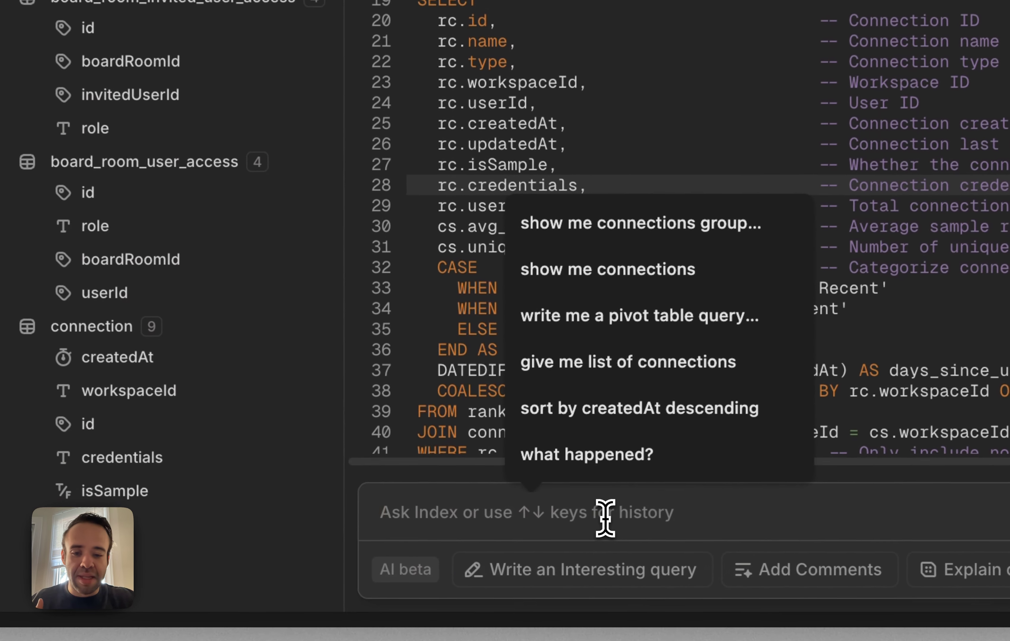
key("Up")
key("Up")
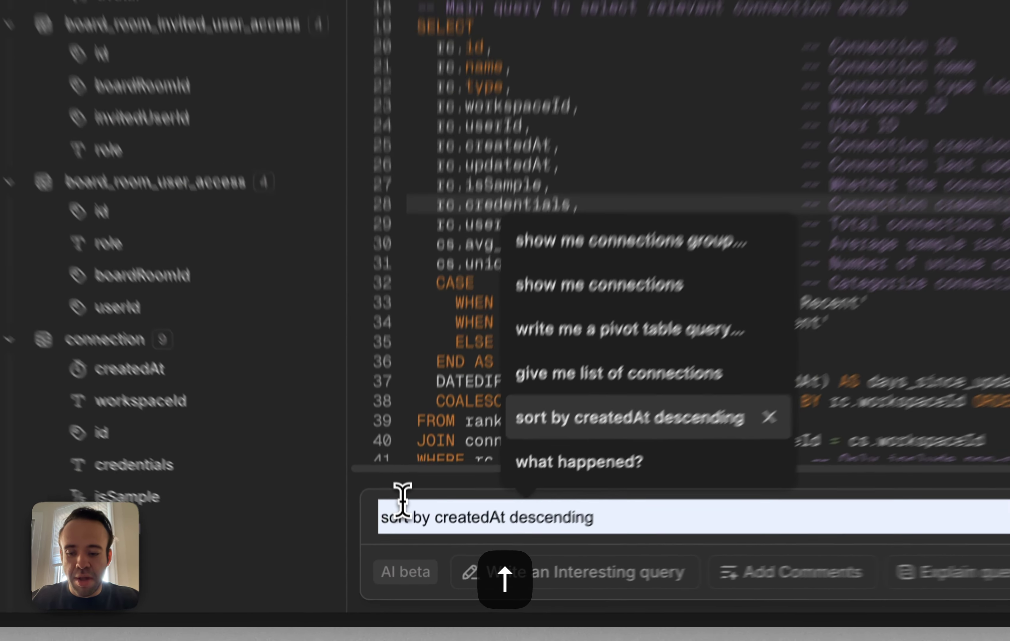
key("Down")
key("Up")
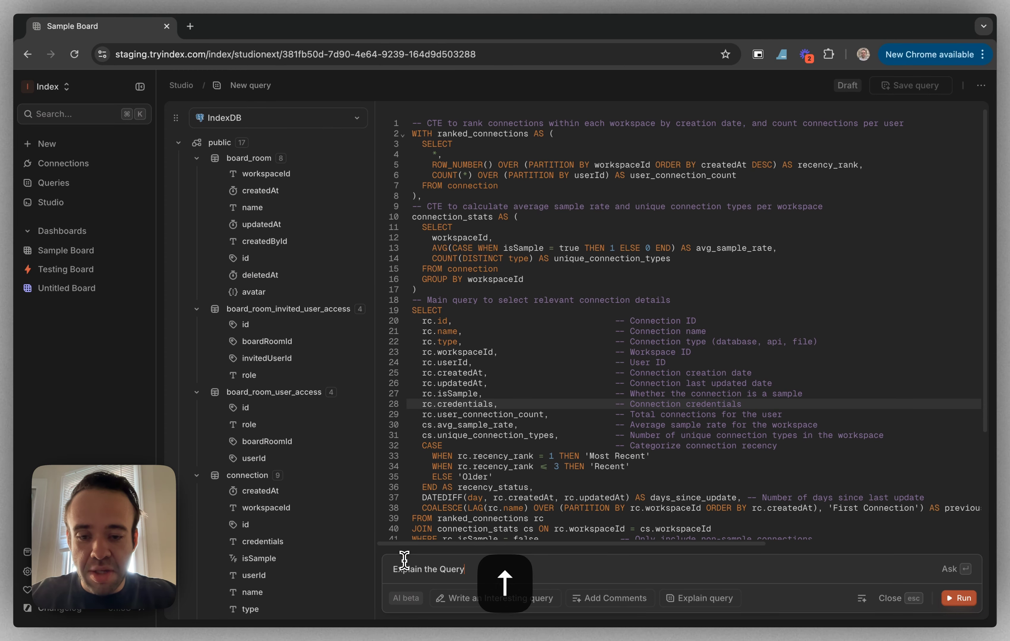